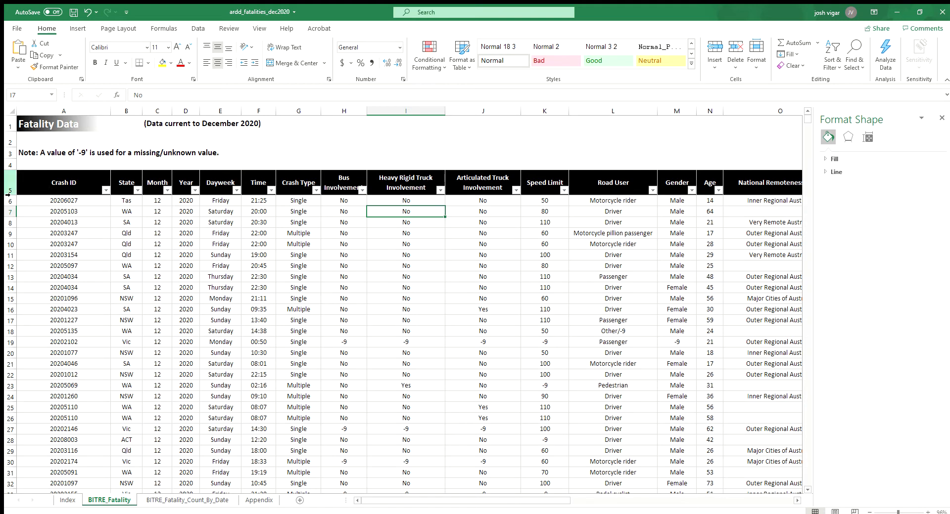
# - Select header row 5 of the fatality data, remove its filter and apply the filter again
pyautogui.click(16, 181)
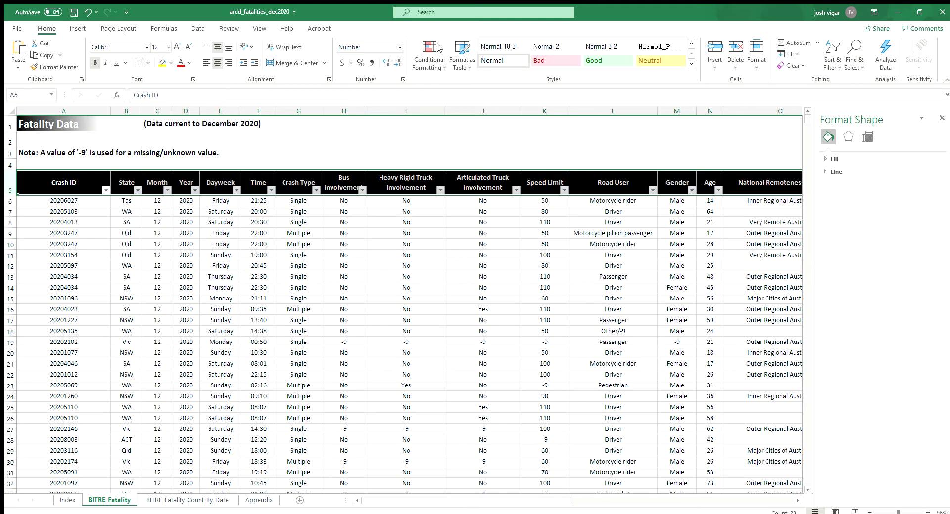
pyautogui.click(198, 28)
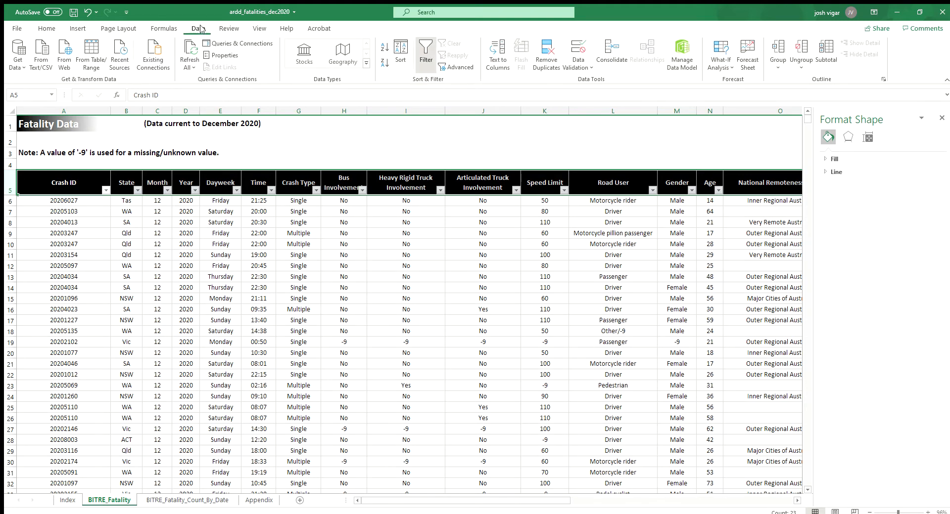
pyautogui.click(426, 52)
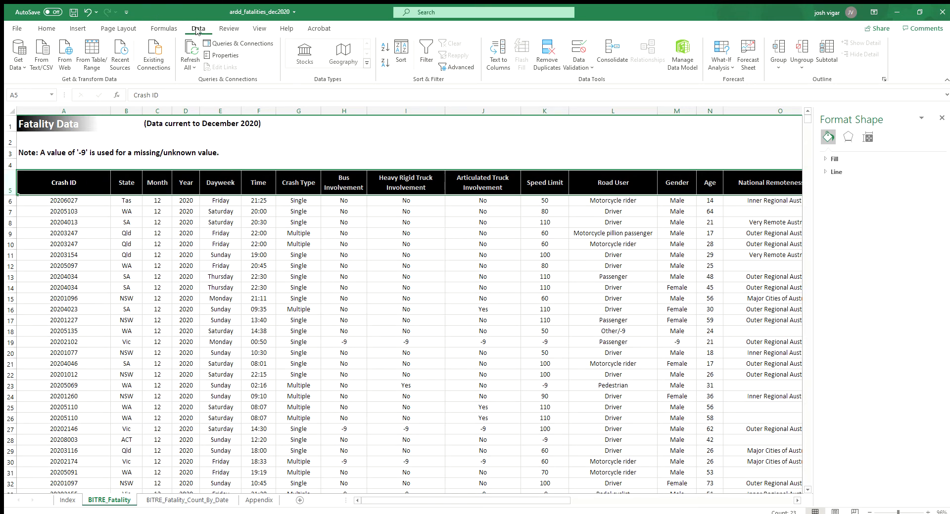
pyautogui.click(425, 52)
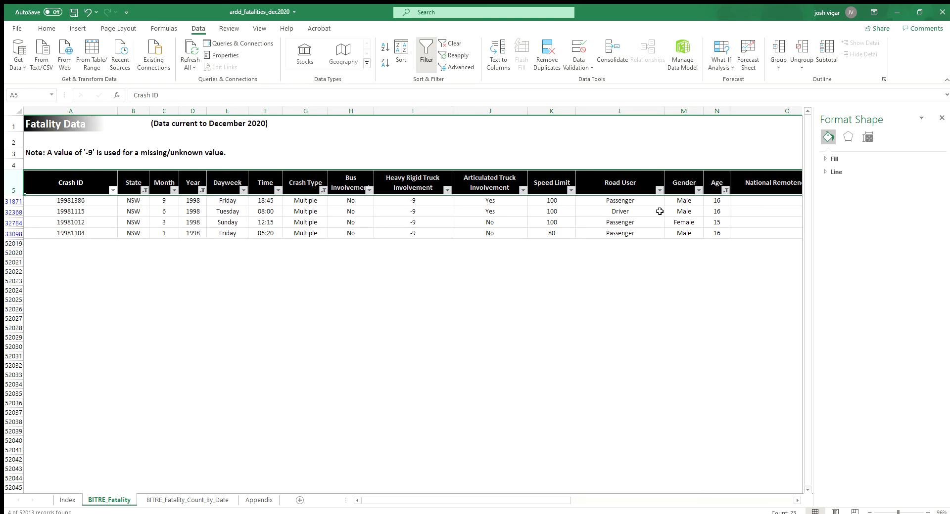
# - Clear all active column filters from the fatality data and close the Format Shape pane
pyautogui.click(637, 200)
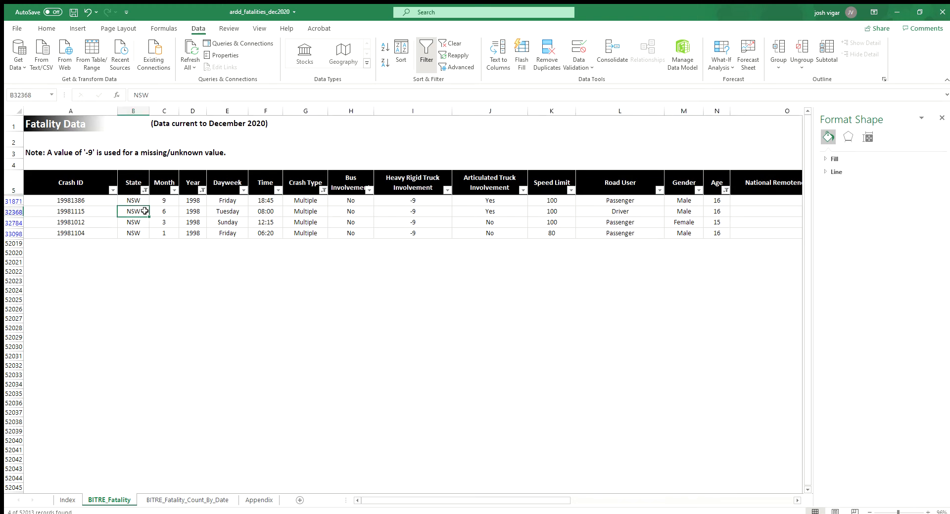
pyautogui.moveTo(141, 201); pyautogui.dragTo(716, 200)
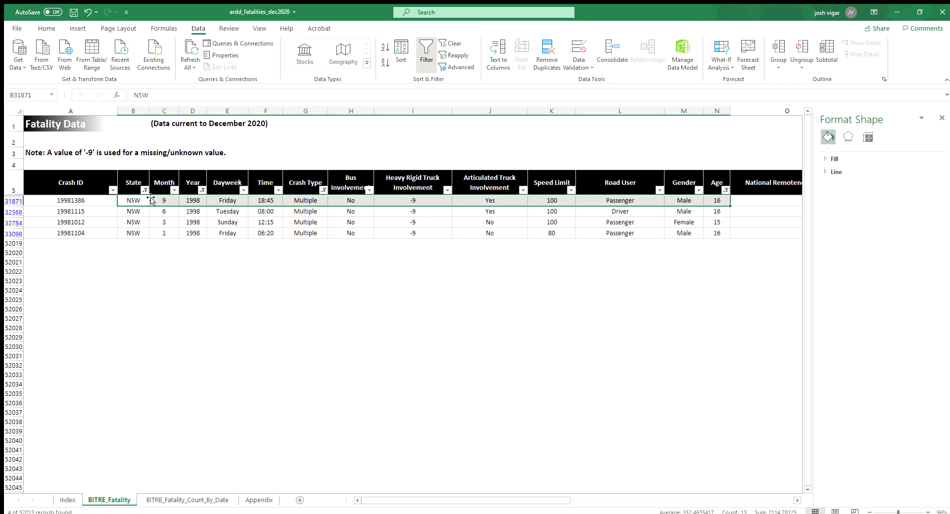
pyautogui.click(444, 43)
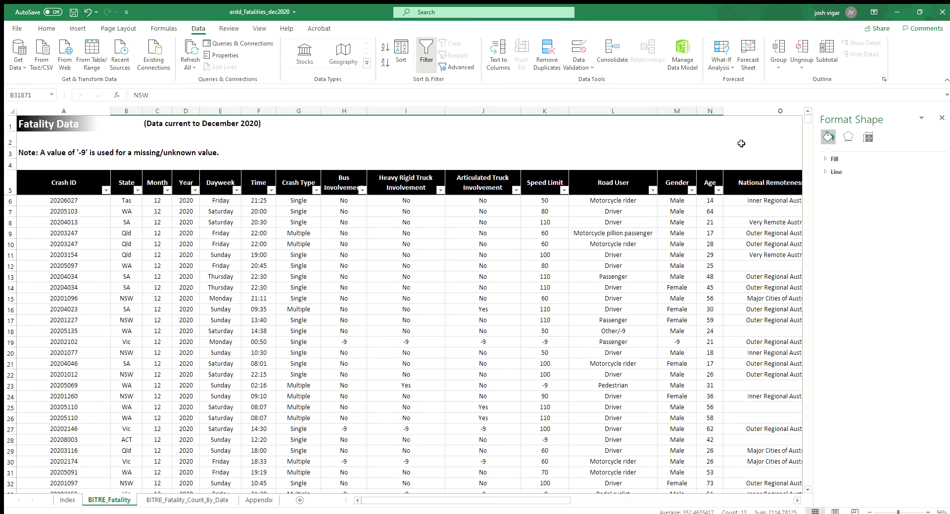
pyautogui.click(941, 119)
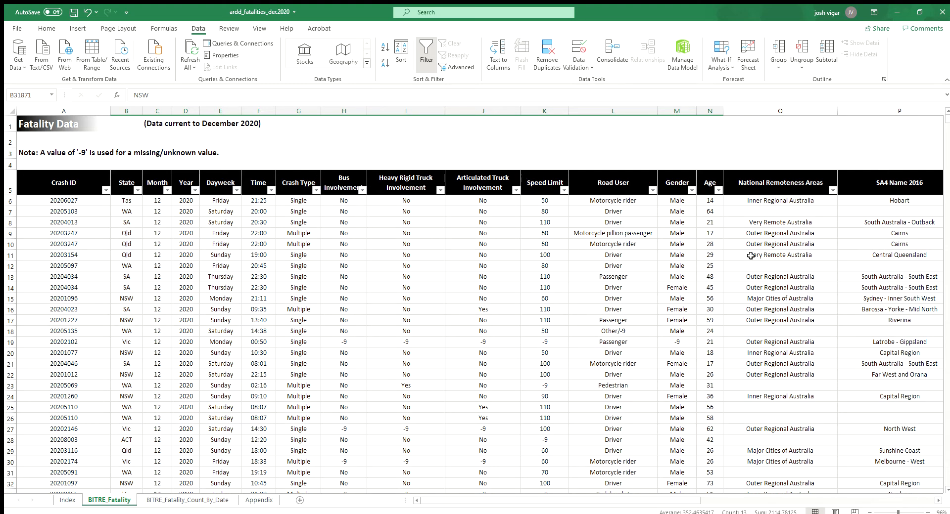
# - Enter the heading "Accidents by type" in cell Y16, below the Fatalities by age group chart
pyautogui.click(542, 255)
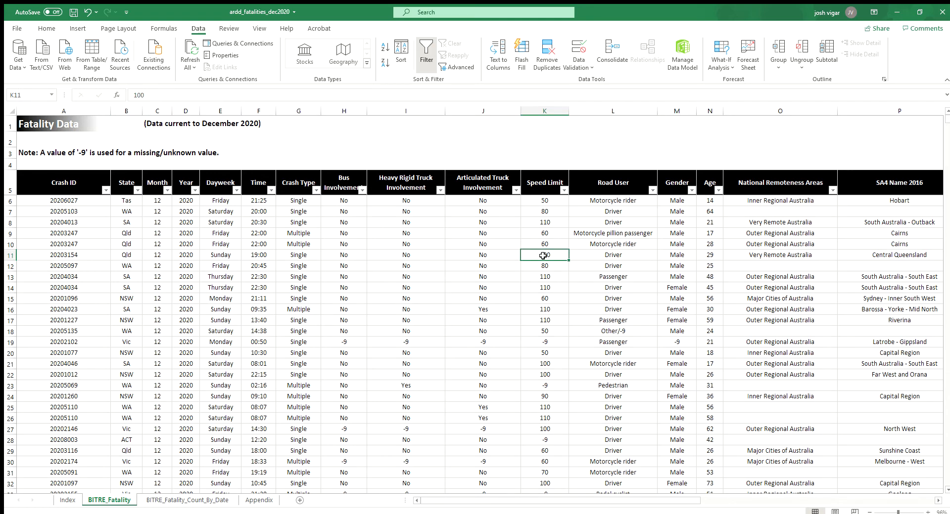
pyautogui.press('Right')
pyautogui.press('Right')
pyautogui.press('Right')
pyautogui.press('Right')
pyautogui.press('Right')
pyautogui.press('Right')
pyautogui.press('Right')
pyautogui.press('Right')
pyautogui.press('Right')
pyautogui.press('Right')
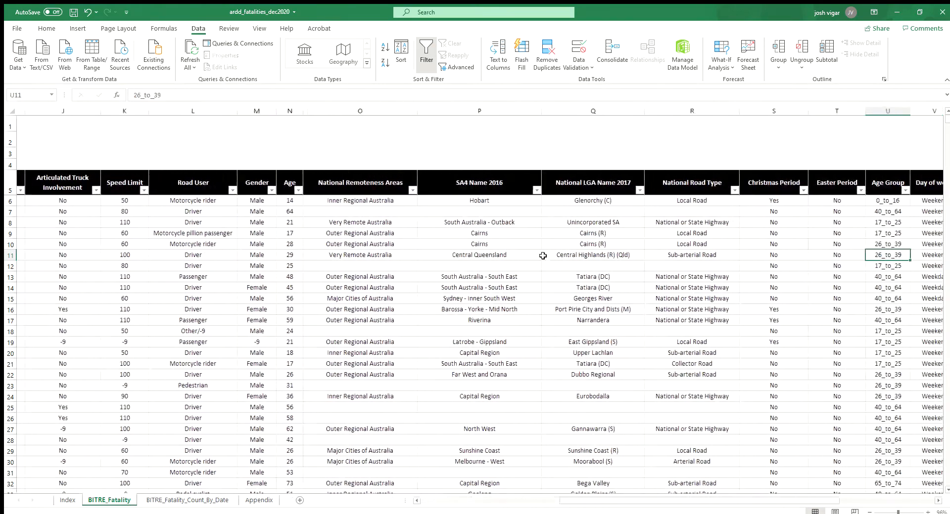
pyautogui.press('Right')
pyautogui.press('Right')
pyautogui.press('Right')
pyautogui.press('Right')
pyautogui.press('Right')
pyautogui.press('Down')
pyautogui.press('Down')
pyautogui.press('Down')
pyautogui.press('Down')
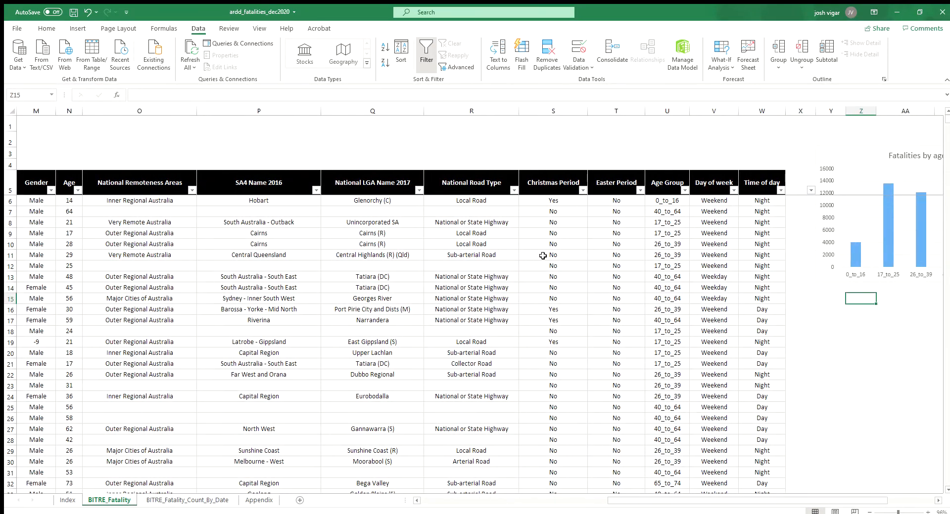
pyautogui.press('Left')
pyautogui.press('Down')
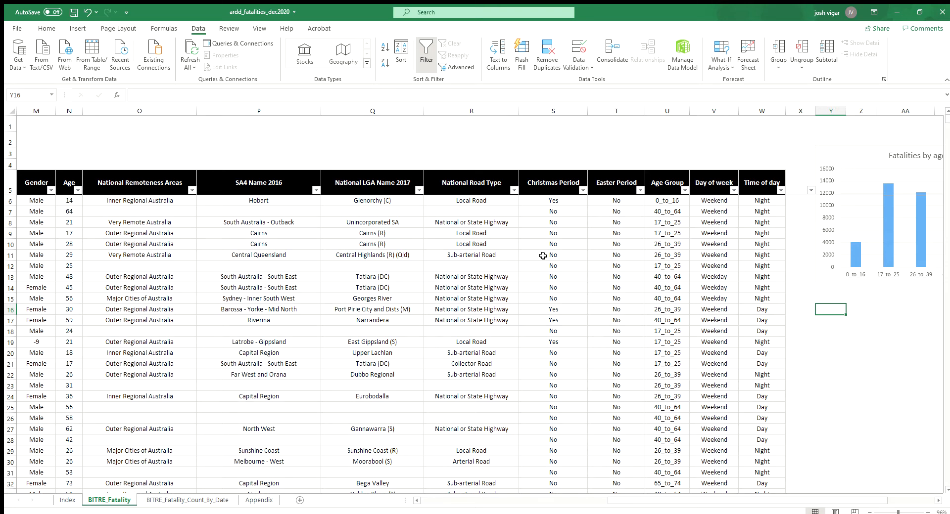
pyautogui.write('Accidents by type')
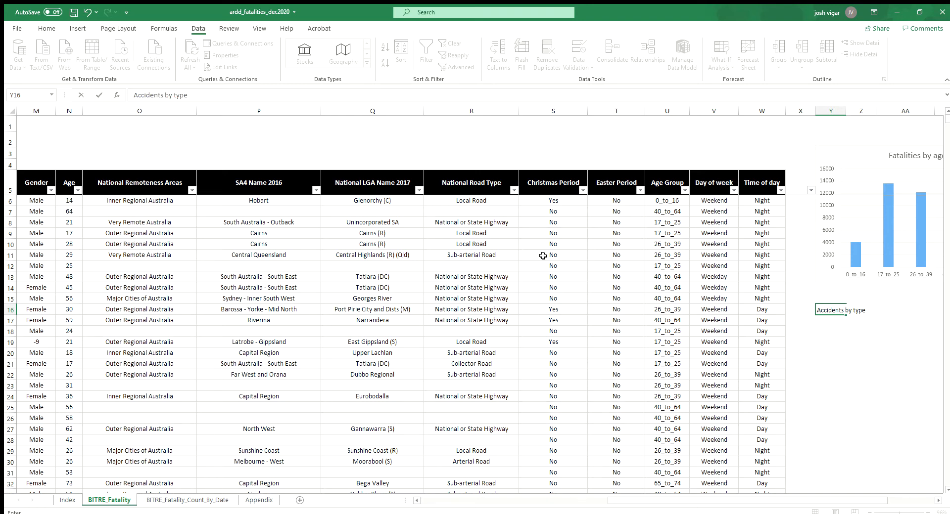
pyautogui.press('Return')
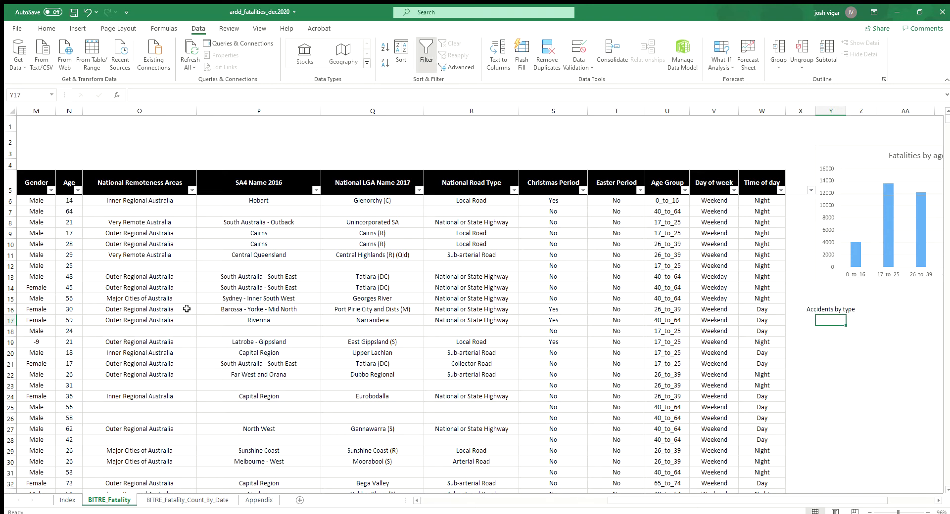
# - Examine the Road User column for its categories and return to cell Y17 under the Accidents by type heading
pyautogui.press('Left')
pyautogui.press('Left')
pyautogui.press('Left')
pyautogui.press('Left')
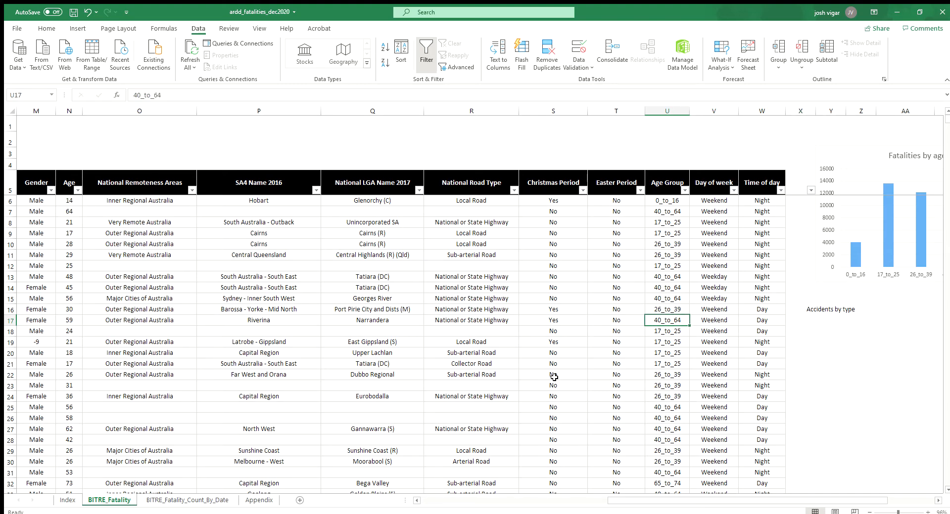
pyautogui.press('Home')
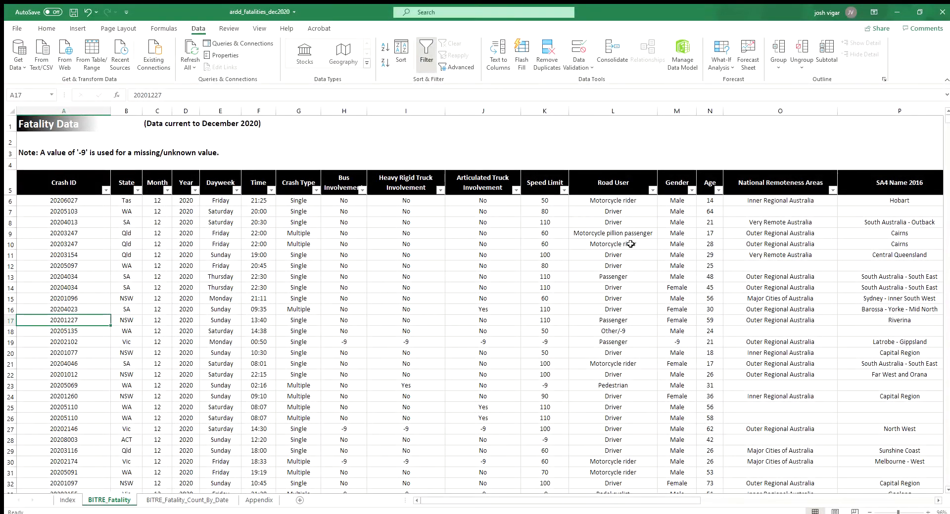
pyautogui.click(612, 202)
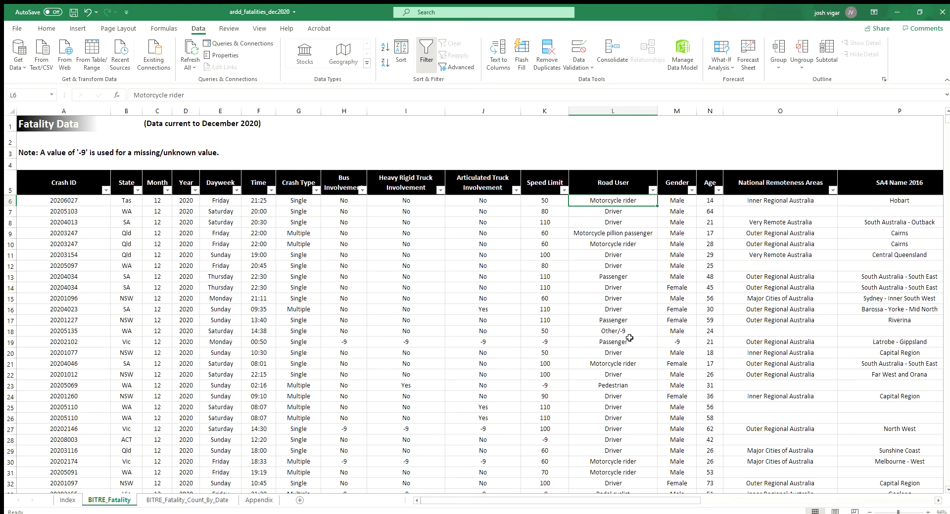
pyautogui.press('Right')
pyautogui.press('Right')
pyautogui.press('Right')
pyautogui.press('Right')
pyautogui.press('Right')
pyautogui.press('Right')
pyautogui.press('Right')
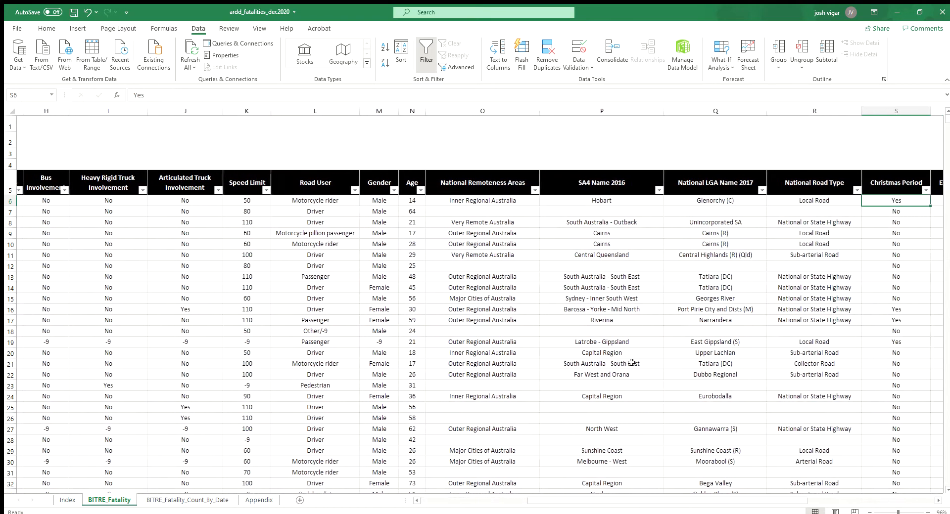
pyautogui.press('Right')
pyautogui.press('Right')
pyautogui.press('Right')
pyautogui.press('Right')
pyautogui.press('Right')
pyautogui.press('Right')
pyautogui.click(827, 314)
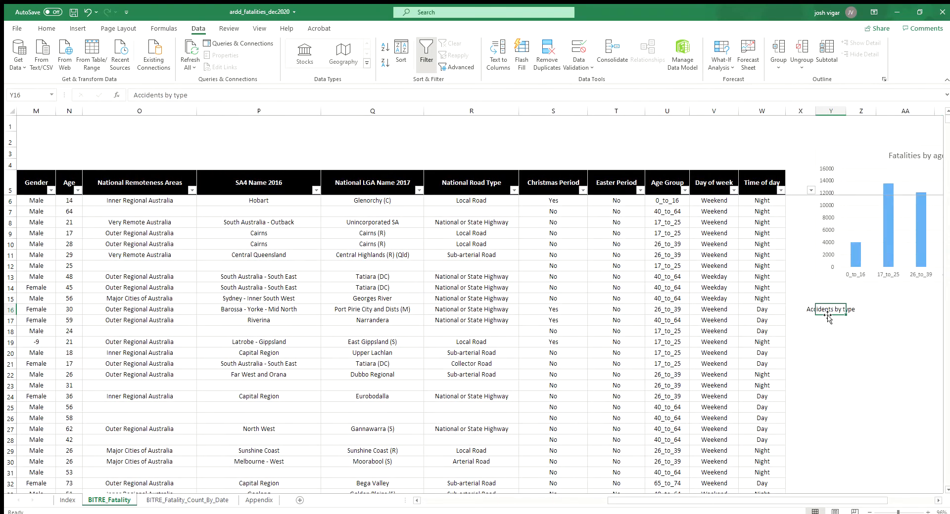
pyautogui.click(828, 321)
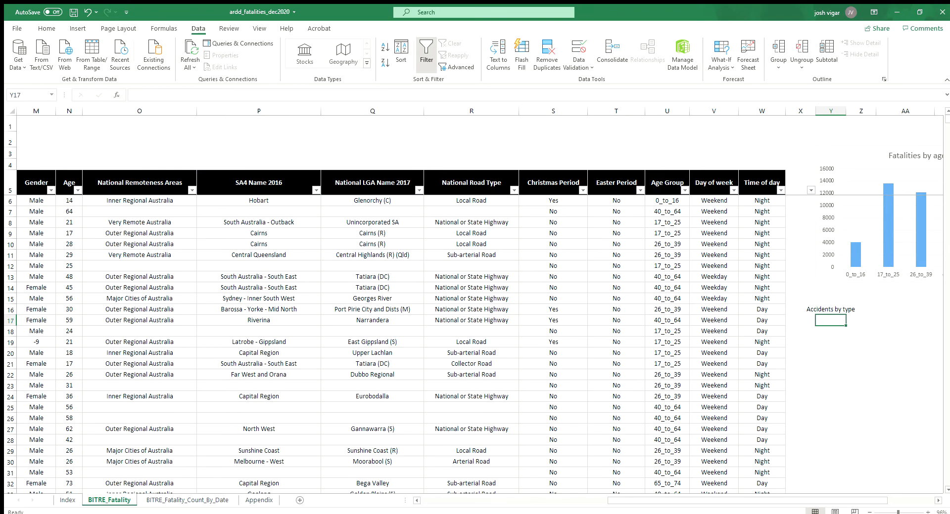
# - Copy one Road User cell each for Motorcycle rider, Driver, Motorcycle pillion passenger, Passenger, Other/-9, Pedal cyclist and Pedestrian
pyautogui.moveTo(672, 500); pyautogui.dragTo(578, 499)
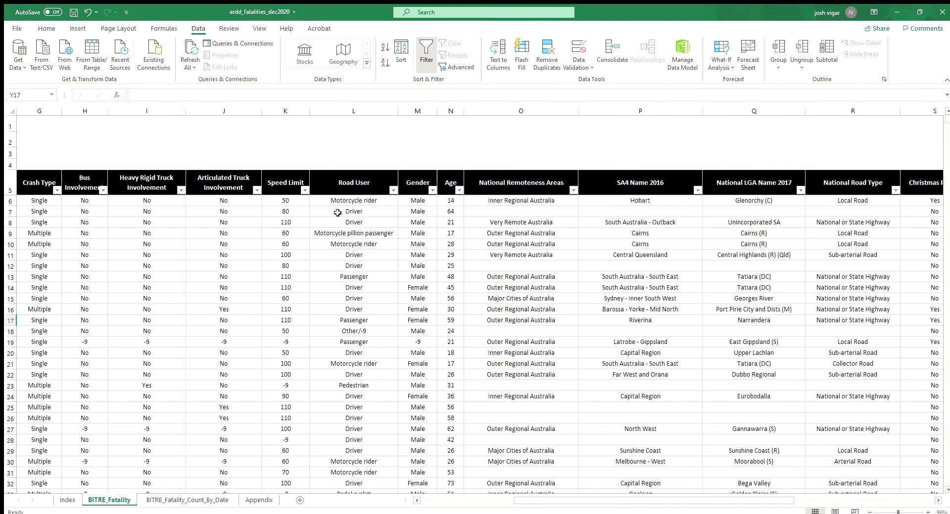
pyautogui.click(349, 200)
pyautogui.keyDown('ctrl'); pyautogui.click(354, 211); pyautogui.keyUp('ctrl')
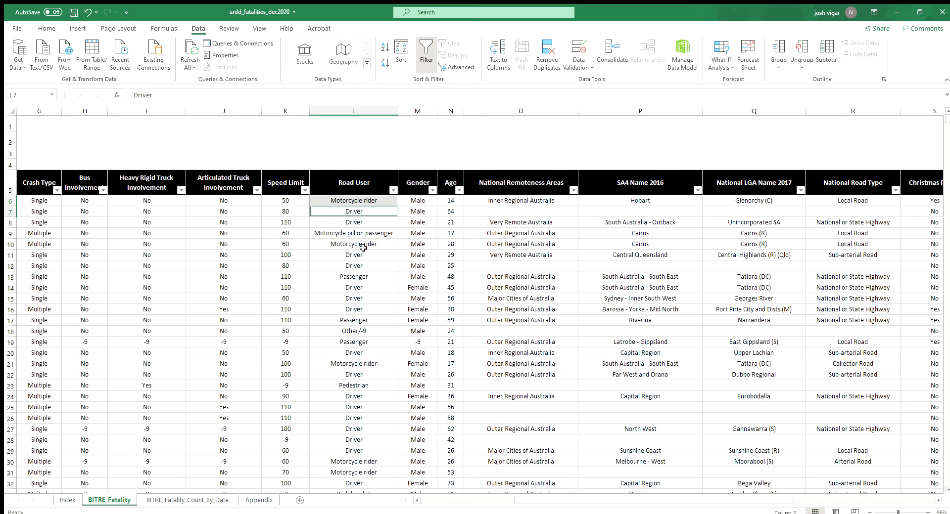
pyautogui.keyDown('ctrl'); pyautogui.click(356, 277); pyautogui.keyUp('ctrl')
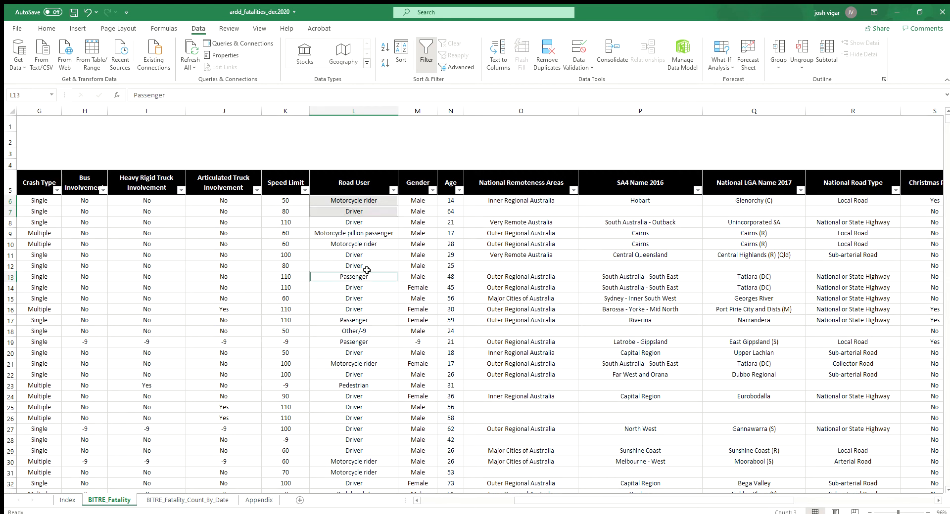
pyautogui.keyDown('ctrl'); pyautogui.click(366, 332); pyautogui.keyUp('ctrl')
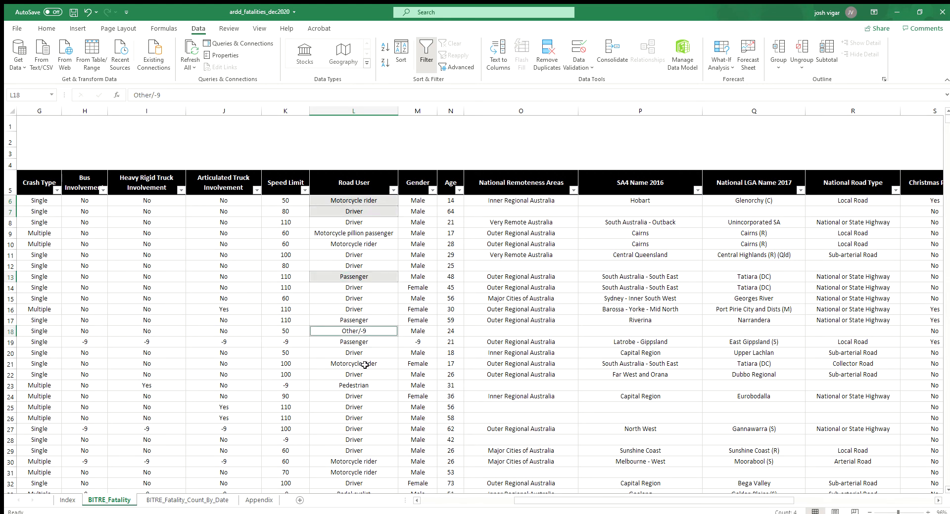
pyautogui.keyDown('ctrl'); pyautogui.click(370, 232); pyautogui.keyUp('ctrl')
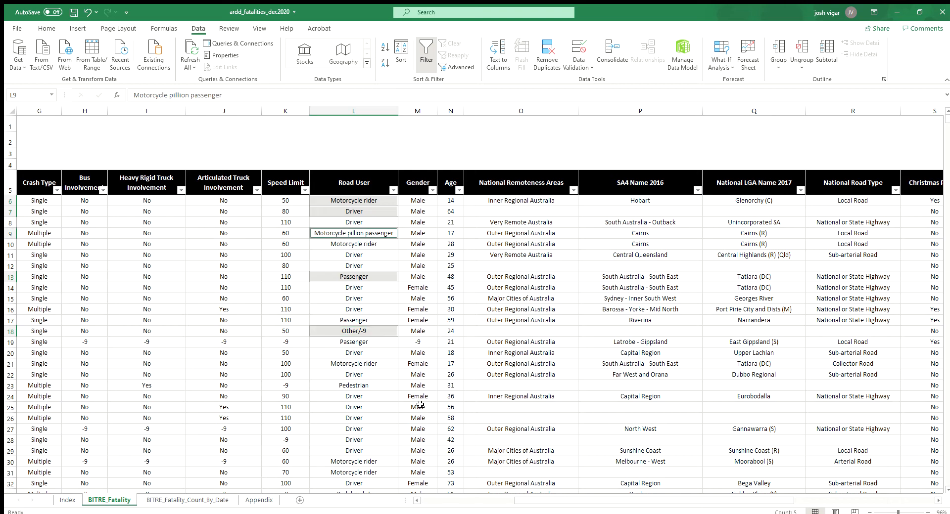
pyautogui.scroll(-1, 369, 449)
pyautogui.keyDown('ctrl'); pyautogui.click(332, 455); pyautogui.keyUp('ctrl')
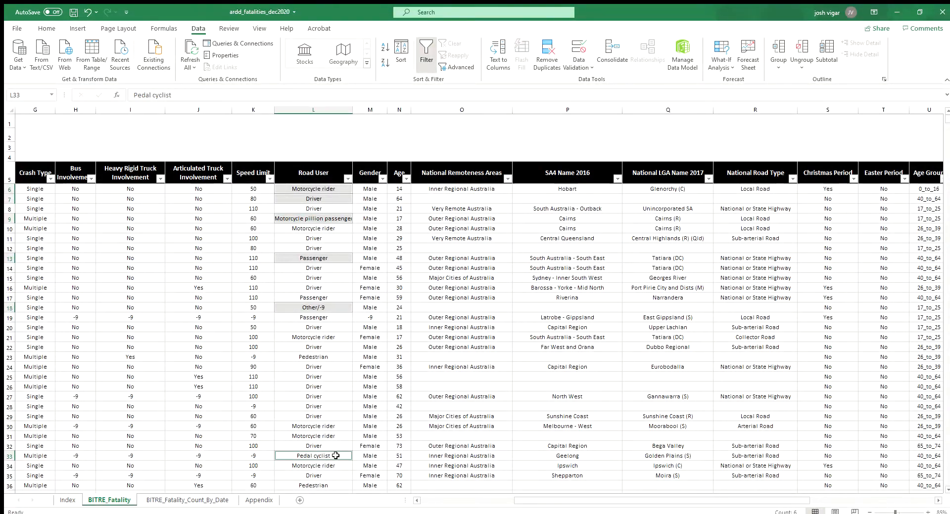
pyautogui.keyDown('ctrl'); pyautogui.click(314, 485); pyautogui.keyUp('ctrl')
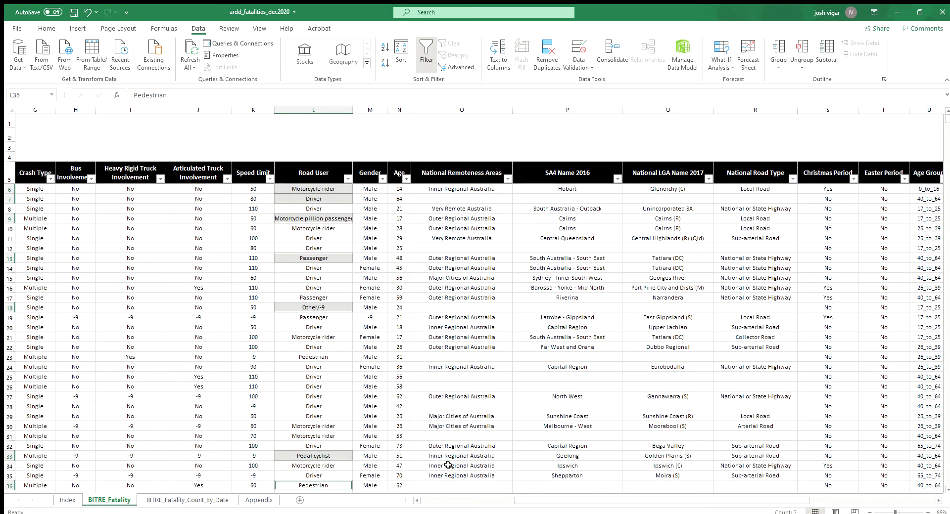
pyautogui.hotkey('ctrl', 'c')
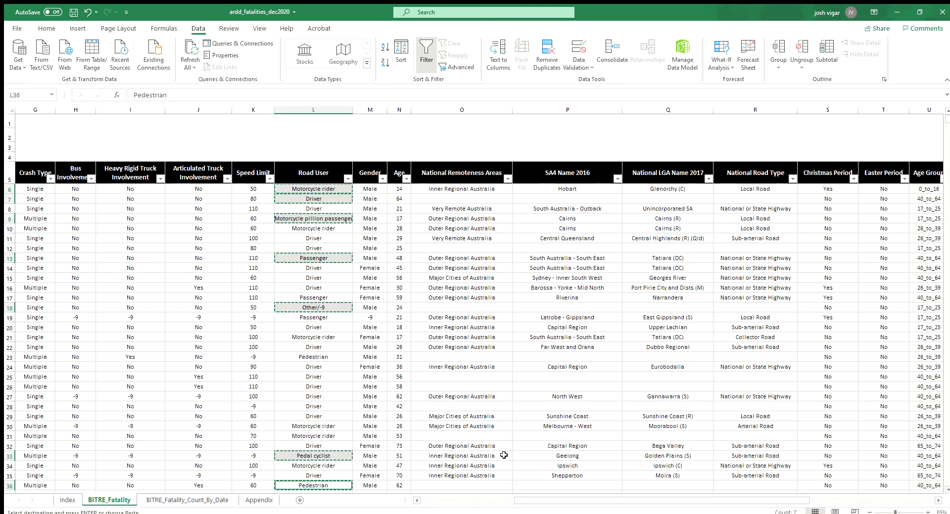
# - Paste the copied road user categories as a list starting in cell Y17, under the Accidents by type heading
pyautogui.press('Right')
pyautogui.hscroll(4, 690, 454)
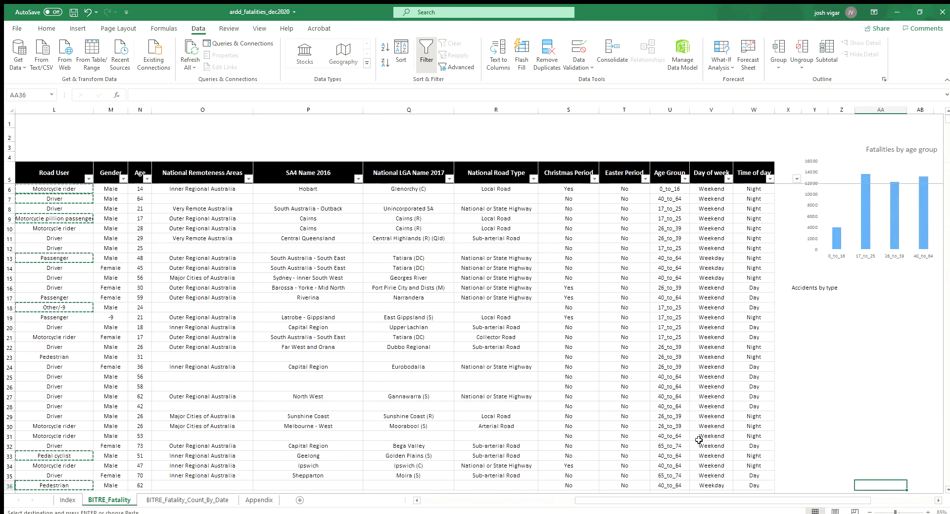
pyautogui.click(752, 299)
pyautogui.click(736, 300)
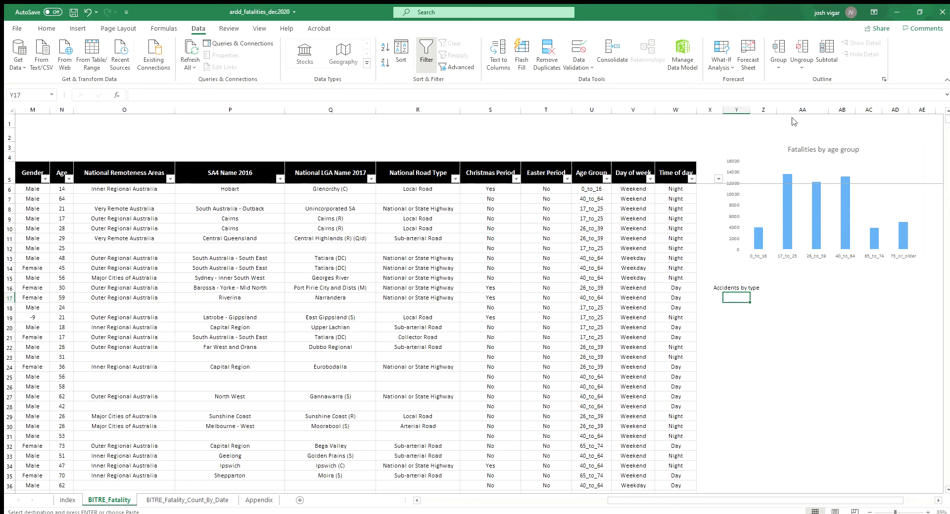
pyautogui.hotkey('ctrl', 'v')
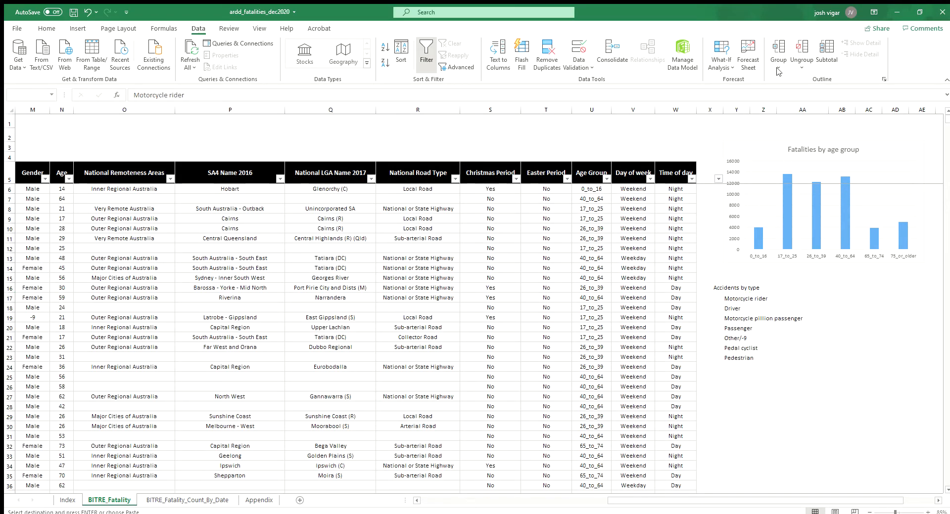
# - Widen column Y for the pasted category names, with cell Z17 beside Motorcycle rider selected
pyautogui.click(769, 307)
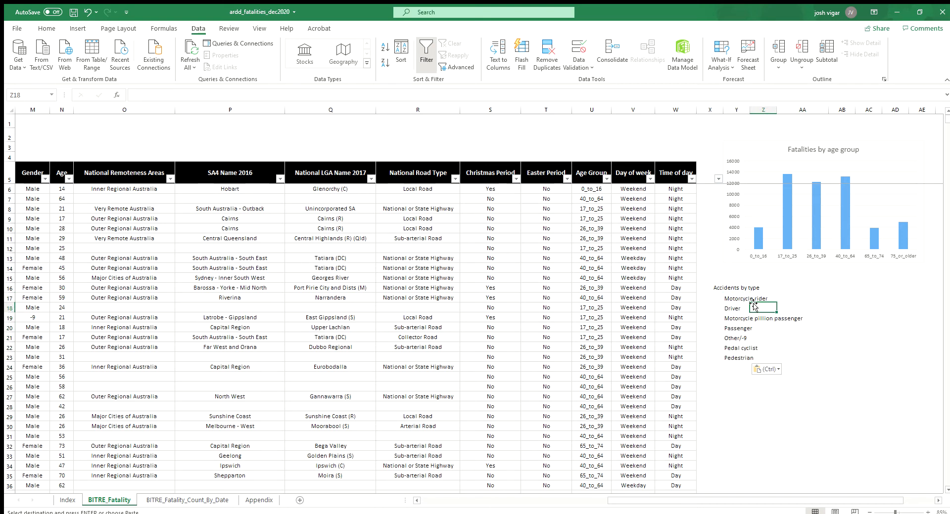
pyautogui.click(760, 357)
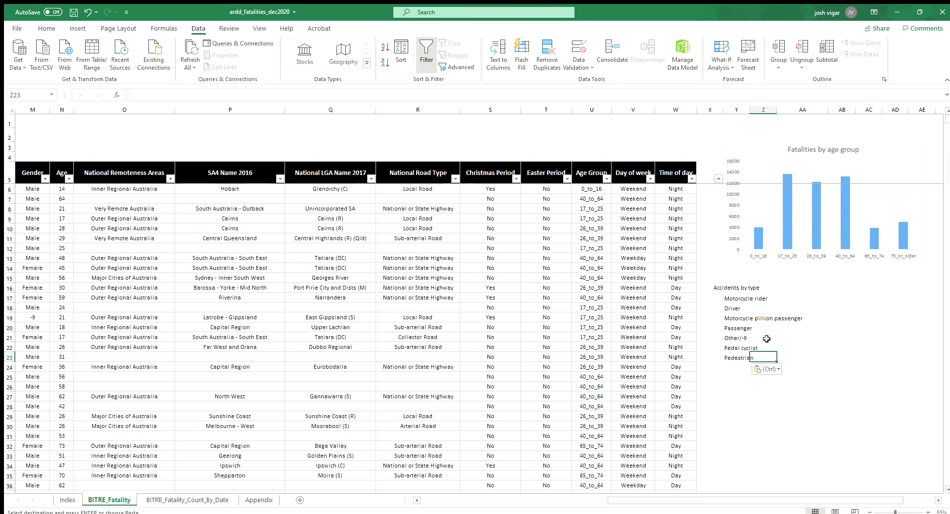
pyautogui.click(767, 299)
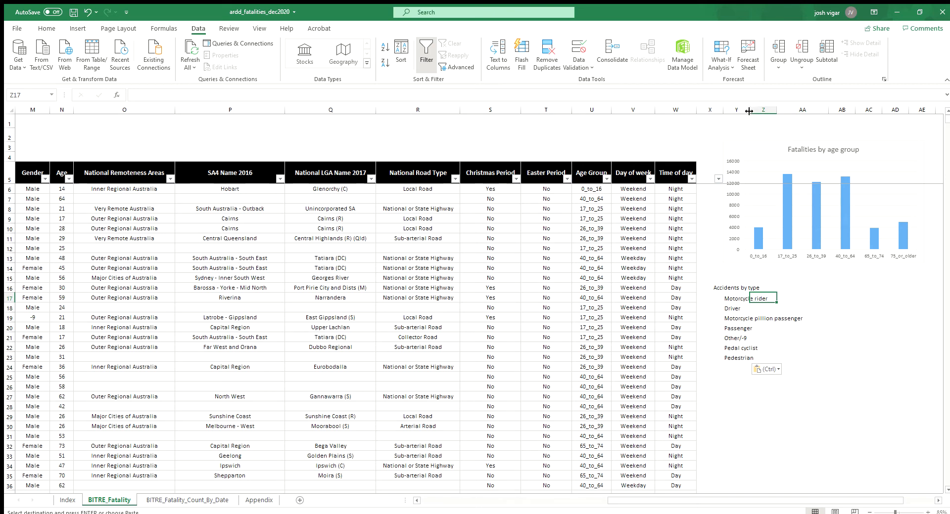
pyautogui.moveTo(749, 111); pyautogui.dragTo(771, 112)
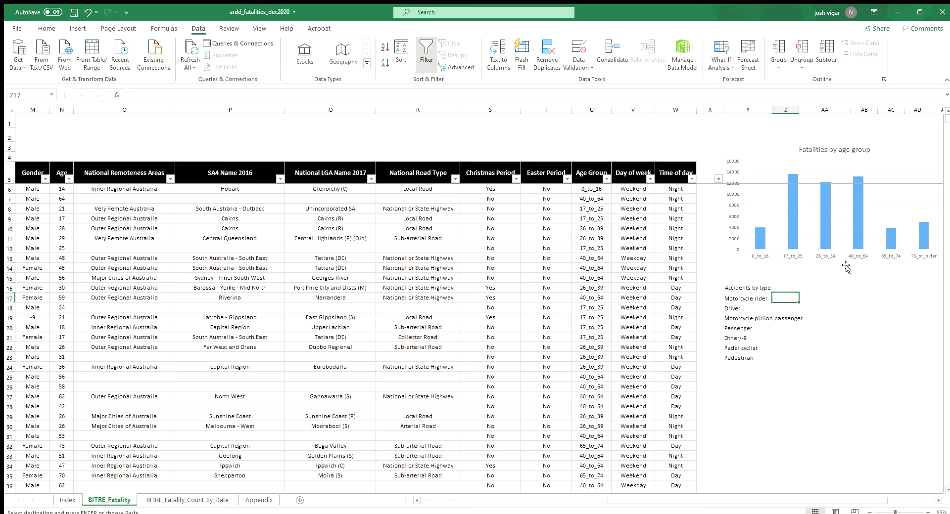
# - Enter =COUNTIF(L6:L52018, Y17) in cell Z17 to count the Motorcycle rider entries in the Road User column
pyautogui.write('=co')
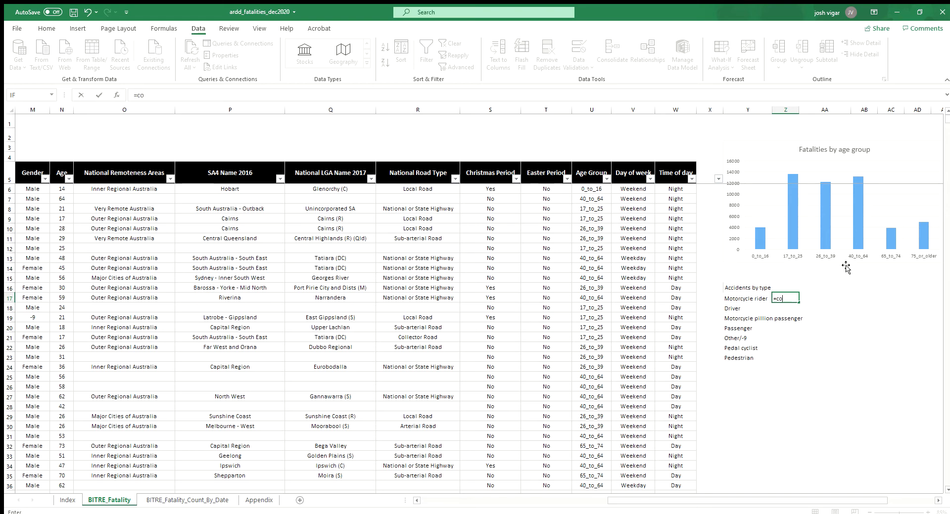
pyautogui.write('f(')
pyautogui.click(418, 500)
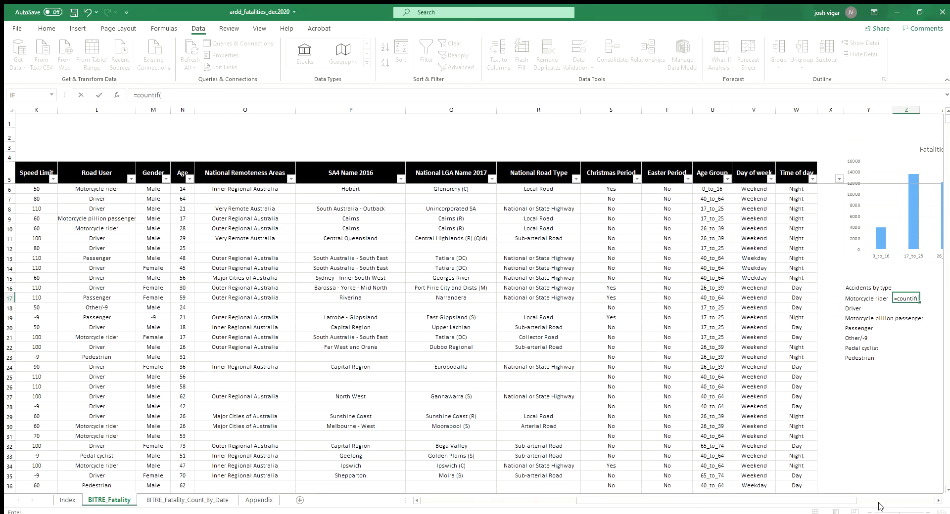
pyautogui.hscroll(3, 932, 497)
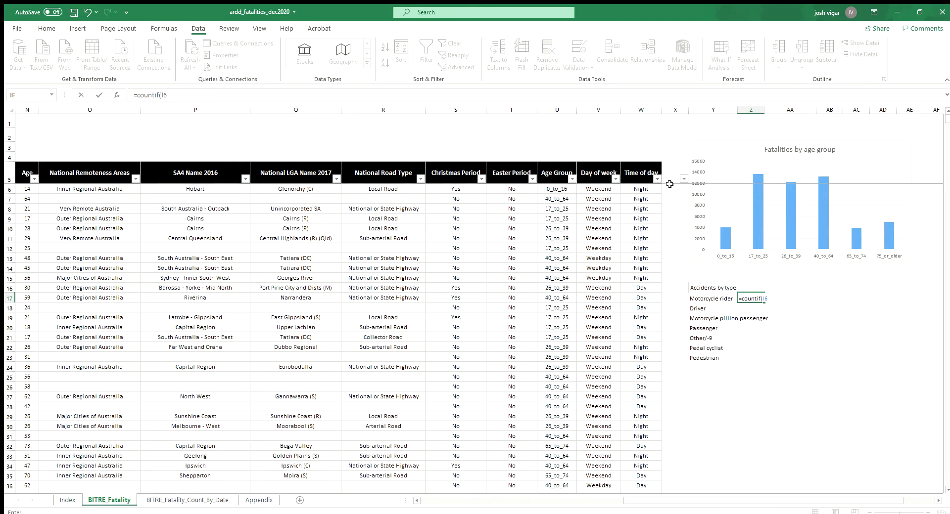
pyautogui.write('I52018,')
pyautogui.click(707, 299)
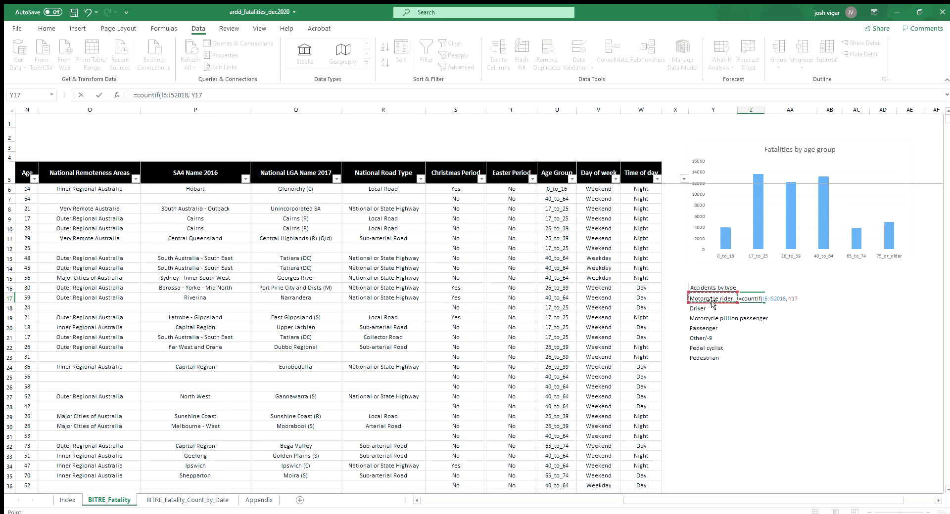
pyautogui.write(')')
pyautogui.press('Return')
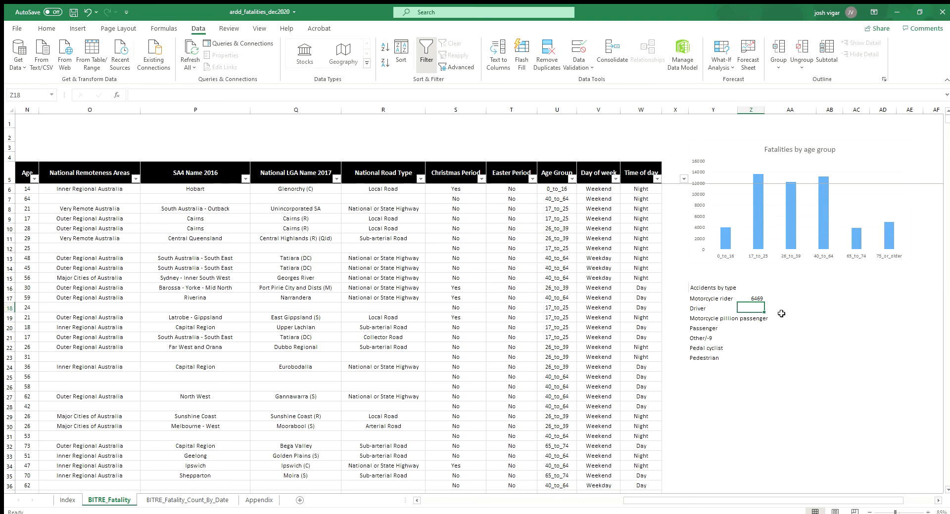
# - Enter =COUNTIF(L6:L52018, Y18) in cell Z18 to count the Driver entries in the Road User column
pyautogui.click(759, 297)
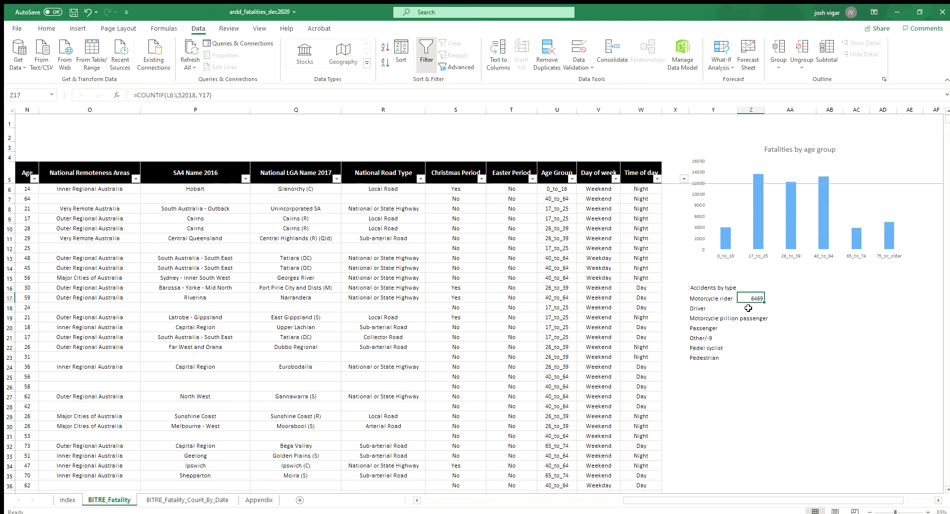
pyautogui.click(748, 305)
pyautogui.click(172, 97)
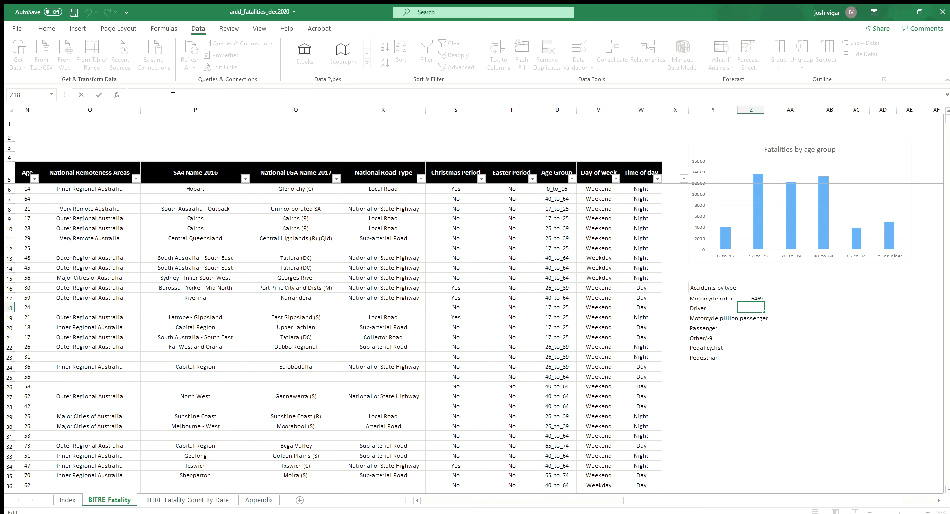
pyautogui.write('=countif(I6:I52018,')
pyautogui.click(713, 310)
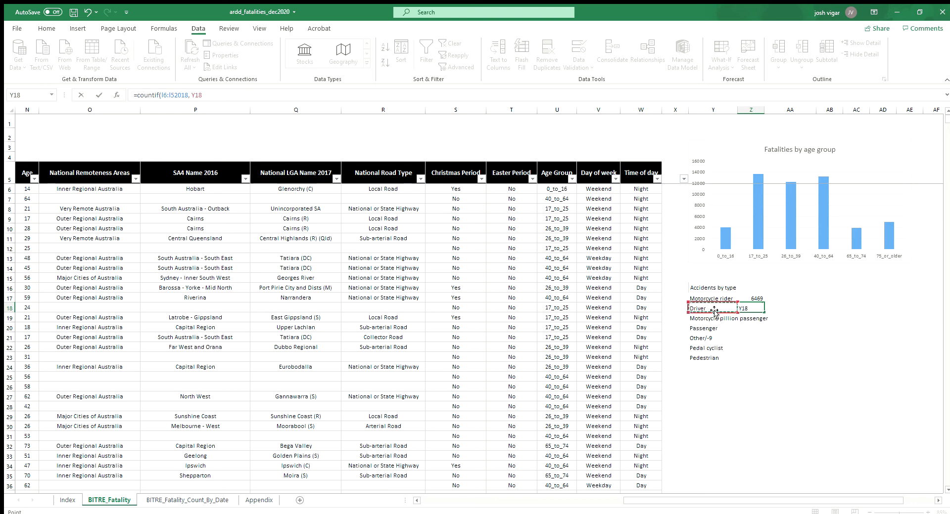
pyautogui.press('Return')
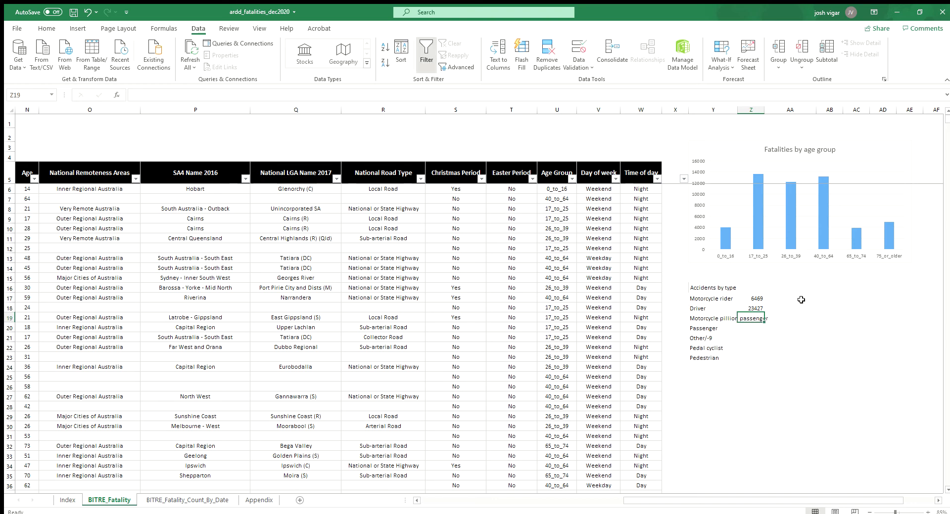
# - Fill the Driver count formula from Z18 down to Z23 for the remaining road user categories and review the counts
pyautogui.click(756, 305)
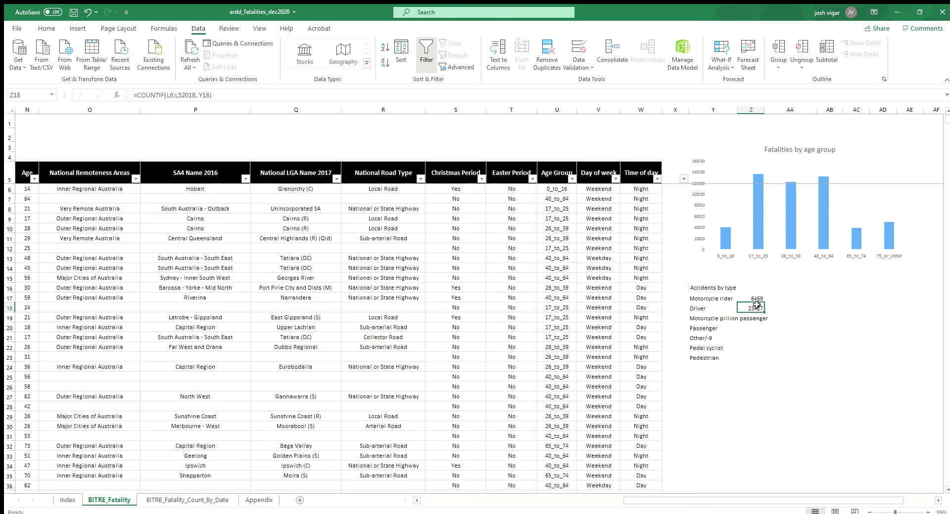
pyautogui.moveTo(764, 312); pyautogui.dragTo(765, 359)
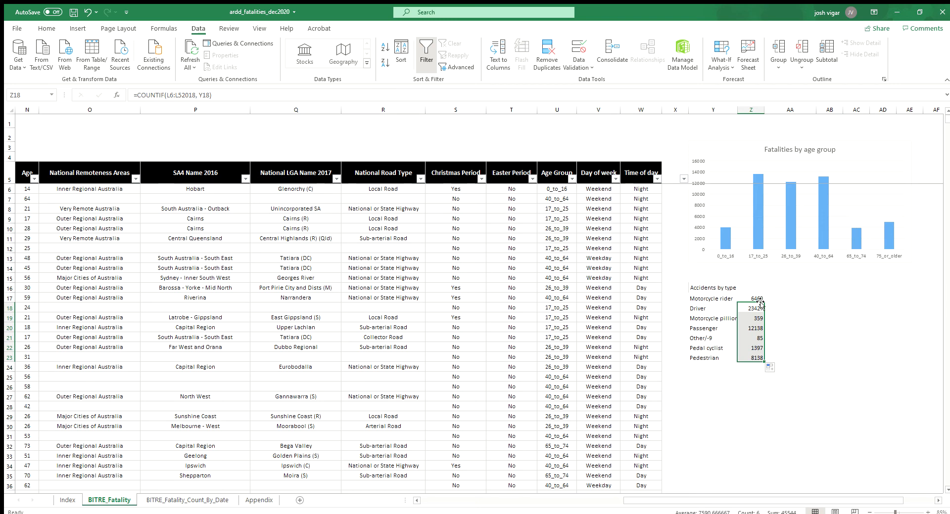
pyautogui.click(768, 278)
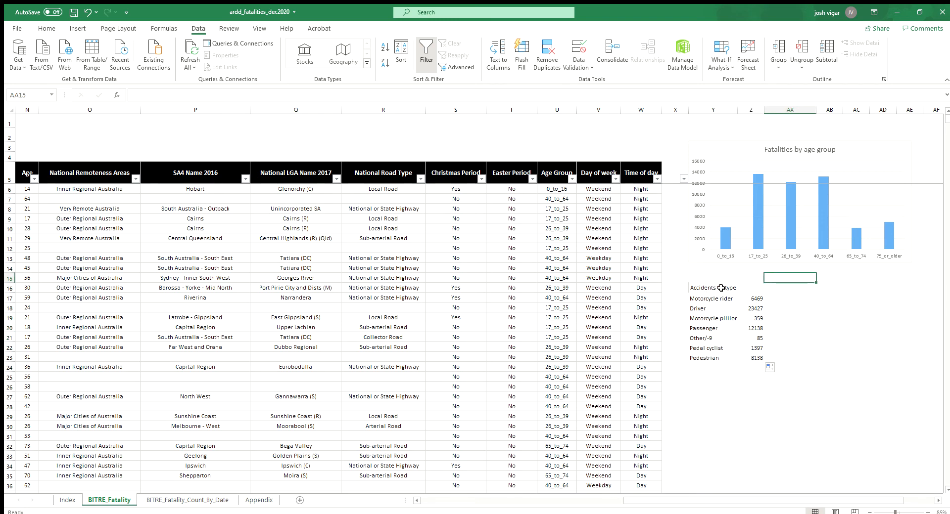
pyautogui.click(758, 300)
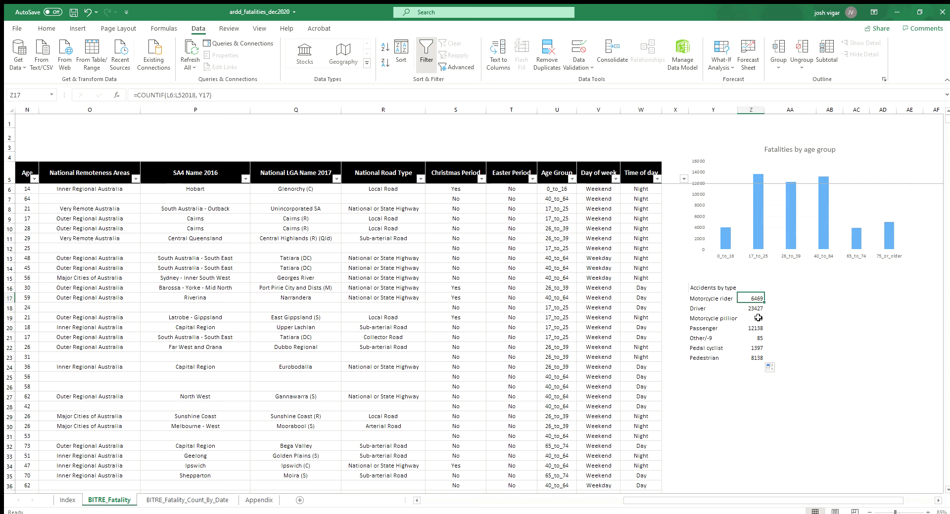
pyautogui.click(755, 358)
pyautogui.click(879, 315)
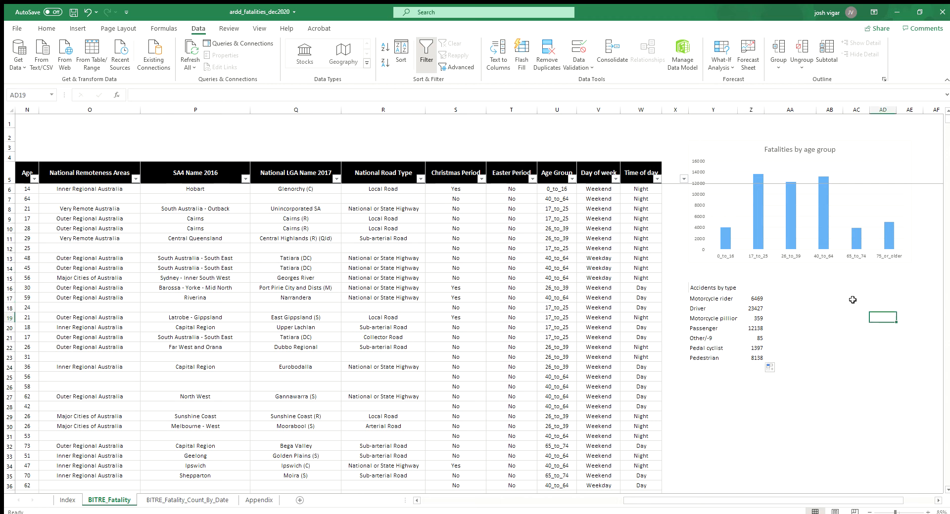
# - Insert a horizontal bar chart from the road user categories and their counts in Y17:Z23
pyautogui.moveTo(712, 300); pyautogui.dragTo(755, 353)
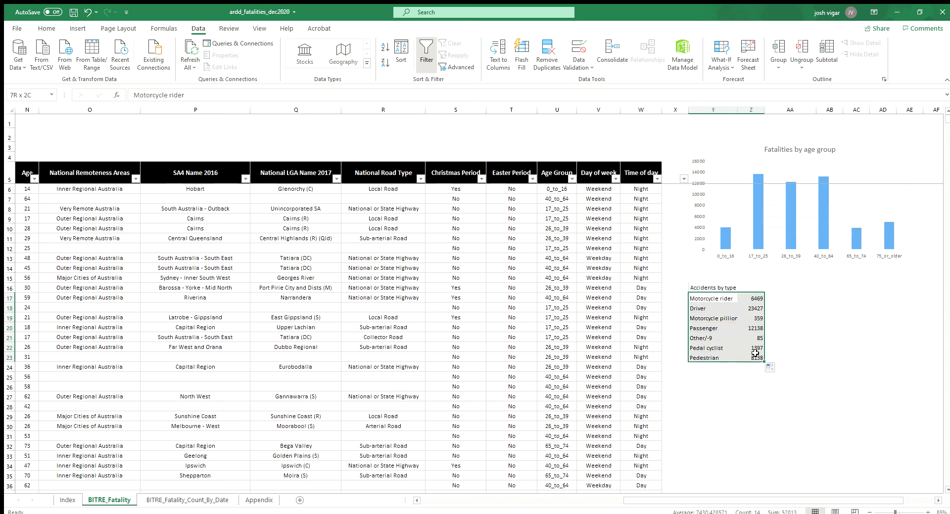
pyautogui.click(78, 28)
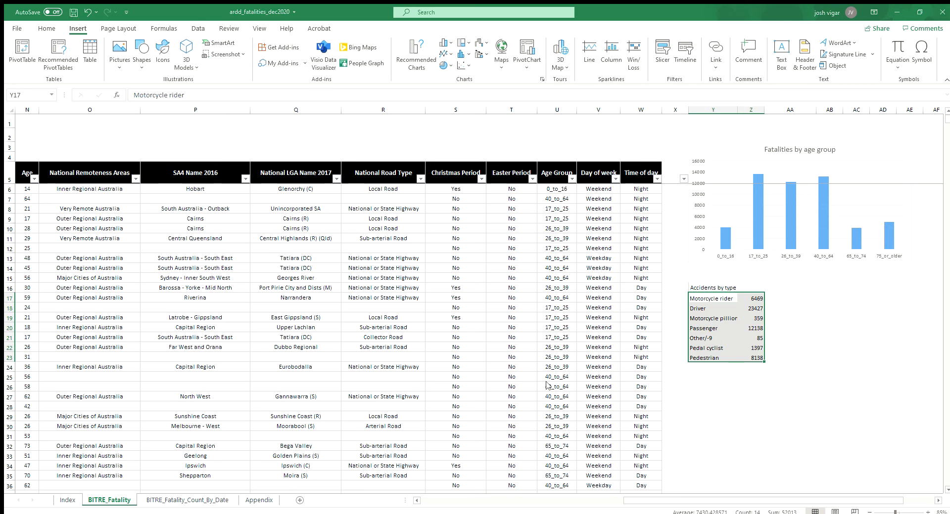
pyautogui.hotkey('alt', 'F1')
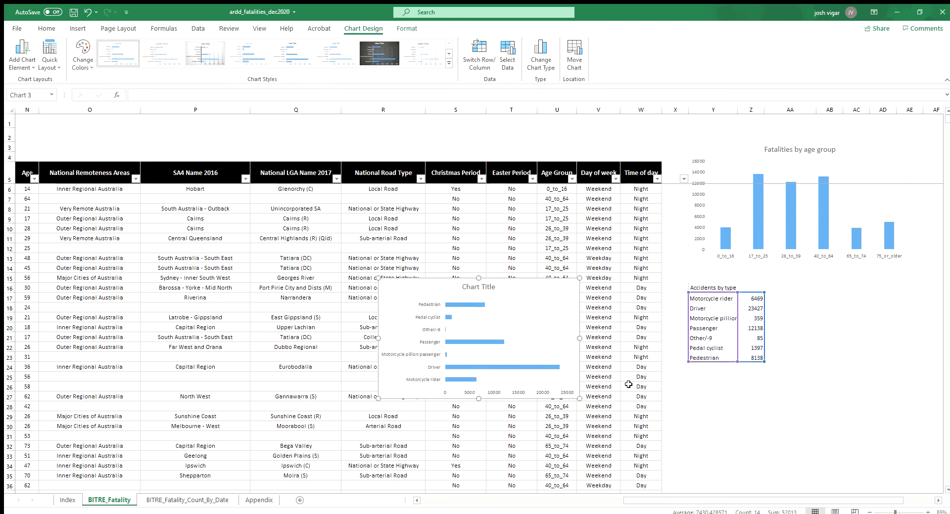
# - Move the new bar chart directly below the Accidents by type table
pyautogui.click(515, 324)
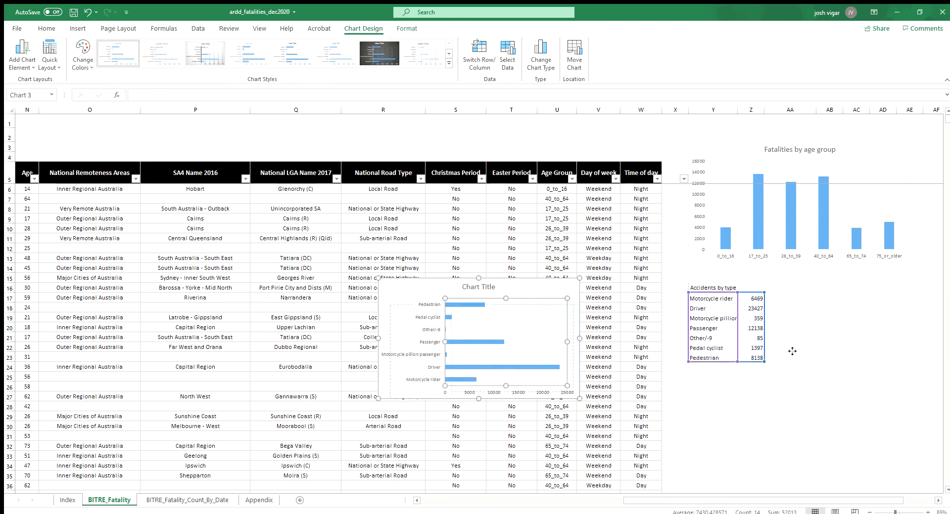
pyautogui.moveTo(504, 342); pyautogui.dragTo(501, 344)
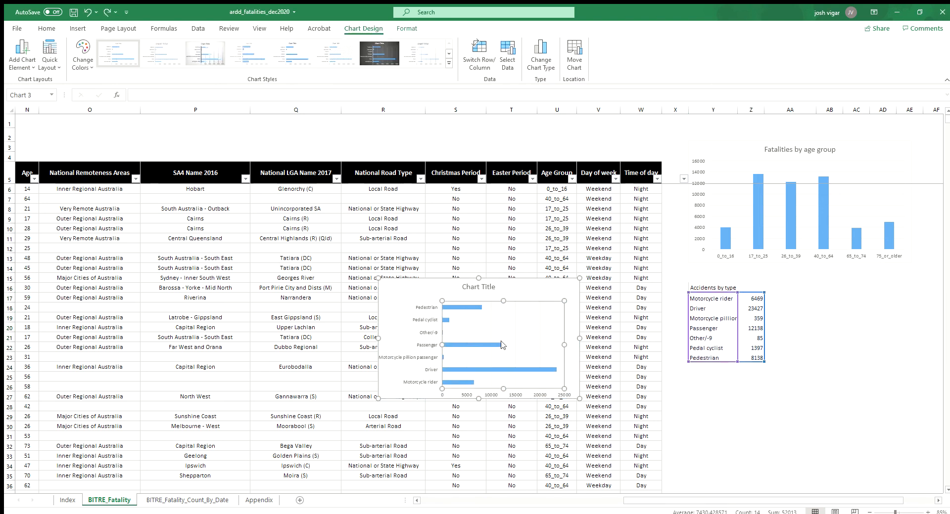
pyautogui.moveTo(437, 293); pyautogui.dragTo(816, 361)
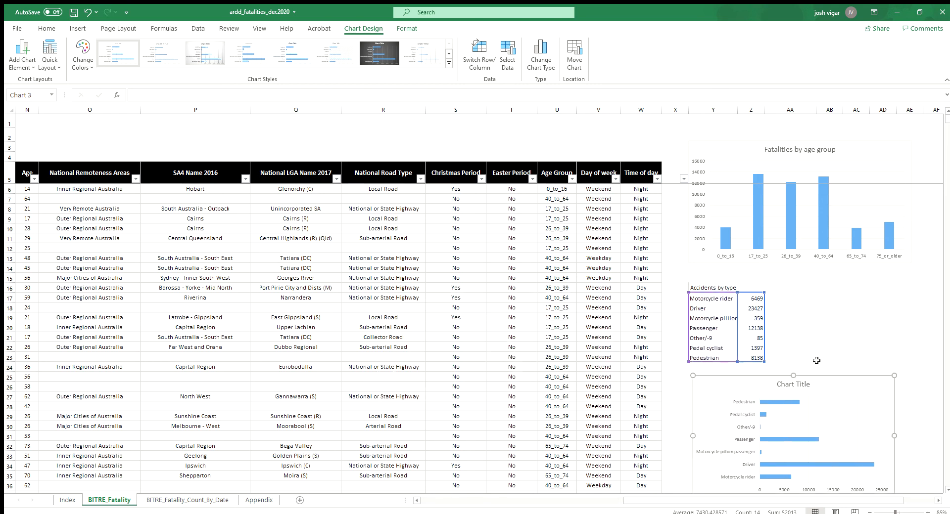